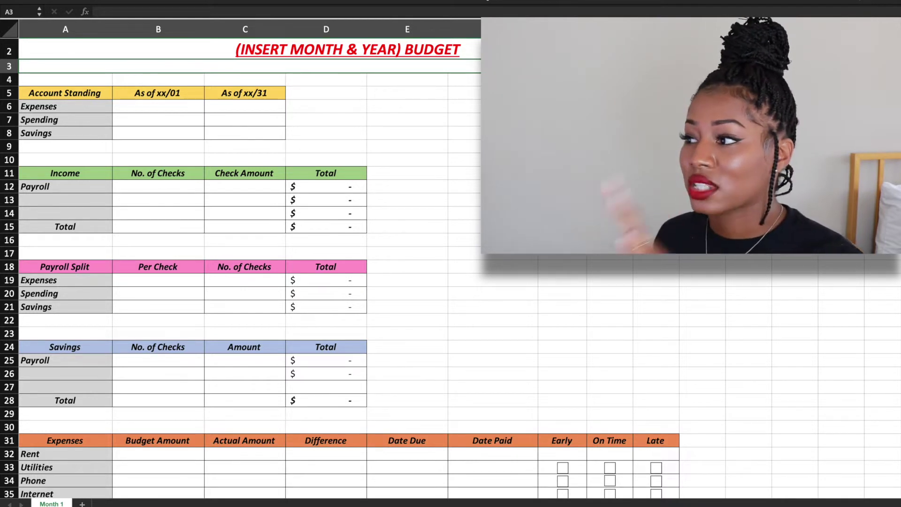
# Review the budget title and the Account Standing table, including its opening and closing balance cells for Expenses, Spending and Savings.
pyautogui.click(347, 49)
pyautogui.moveTo(47, 93); pyautogui.dragTo(258, 139)
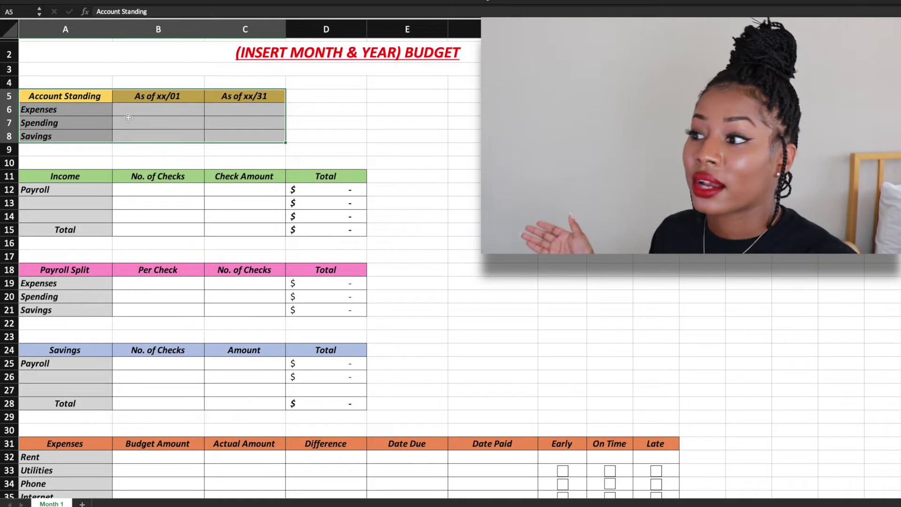
pyautogui.hscroll(1, 128, 117)
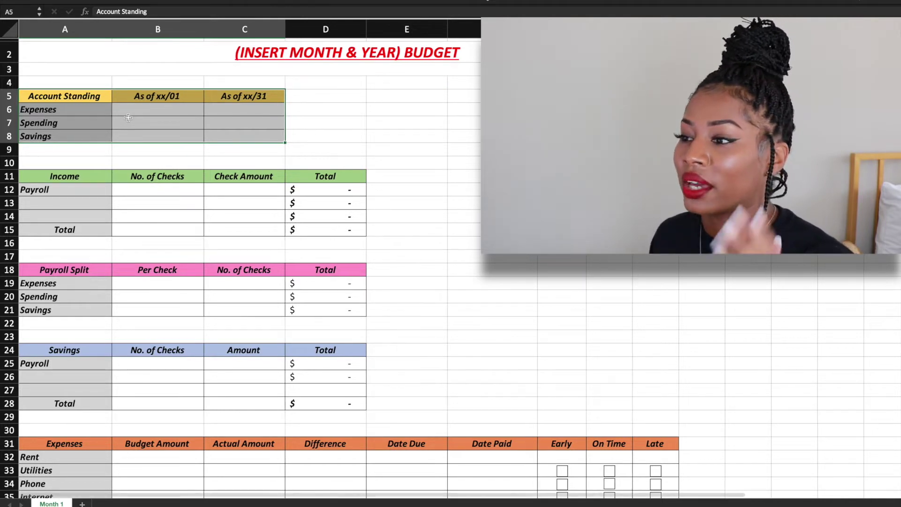
pyautogui.click(163, 113)
pyautogui.click(157, 123)
pyautogui.click(167, 135)
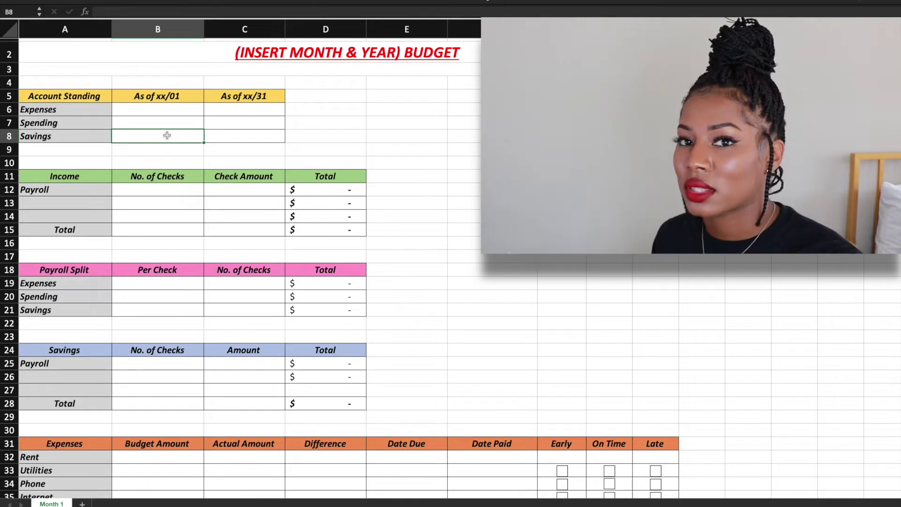
pyautogui.click(270, 114)
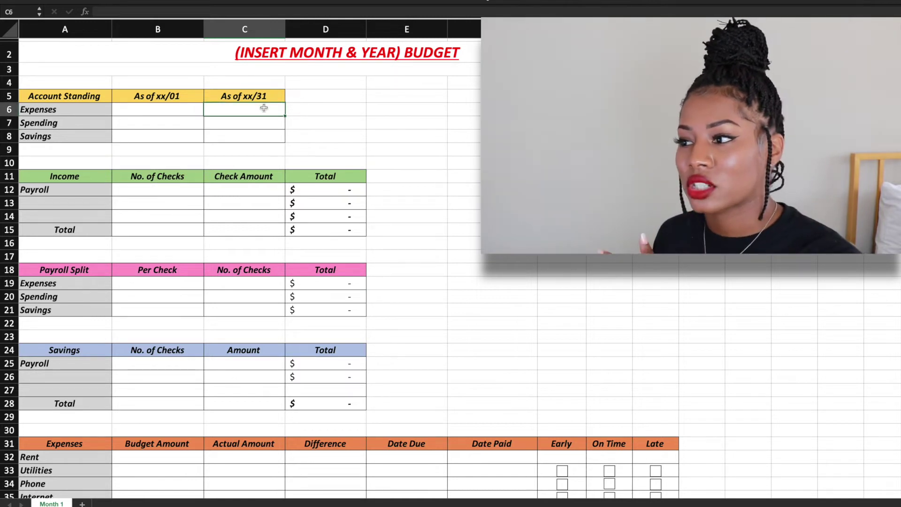
# Review the Income table, covering the Payroll row, the blank income source rows and the No. of Checks column.
pyautogui.scroll(-2, 84, 154)
pyautogui.click(85, 154)
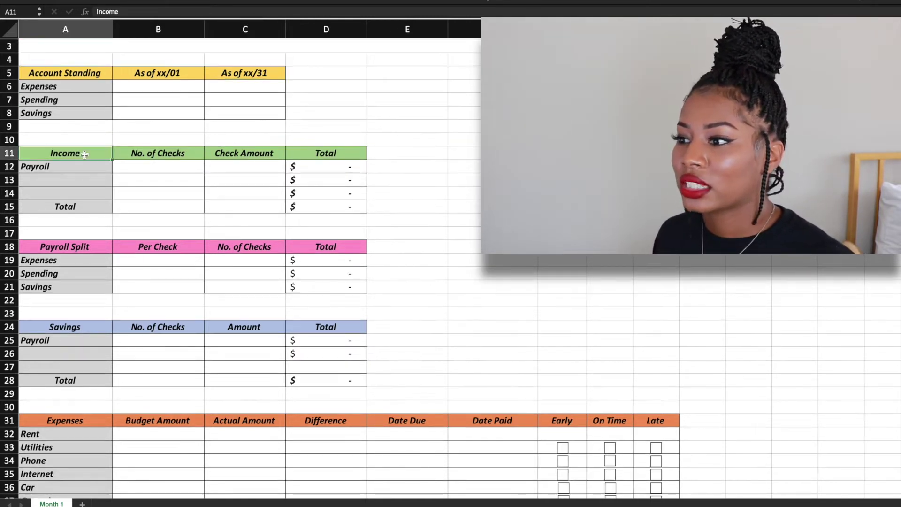
pyautogui.click(76, 167)
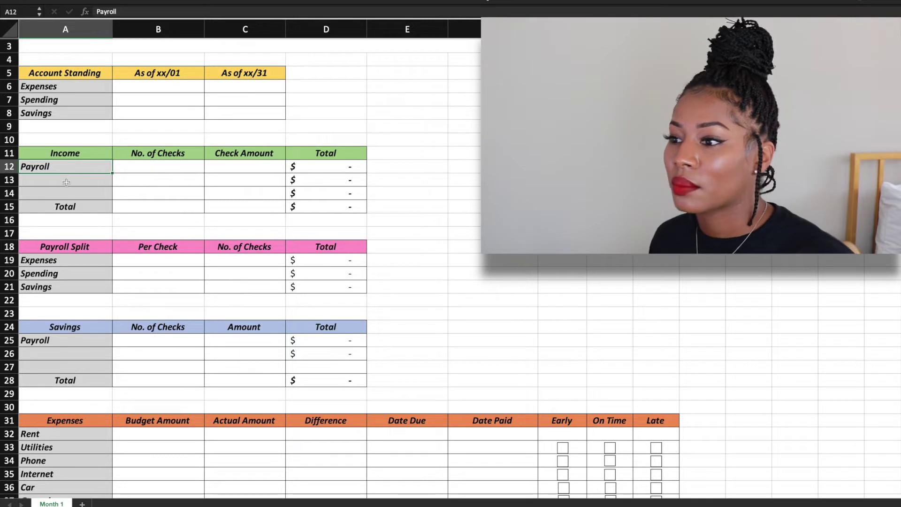
pyautogui.click(66, 183)
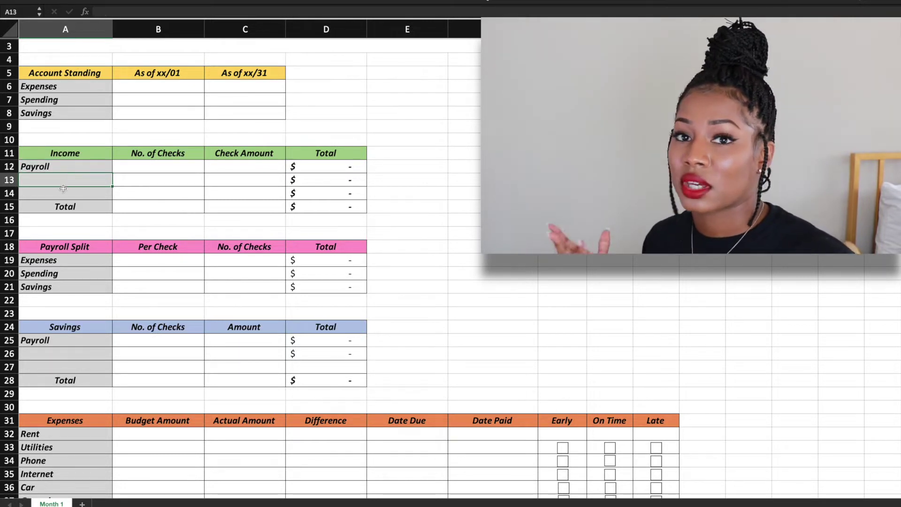
pyautogui.click(63, 194)
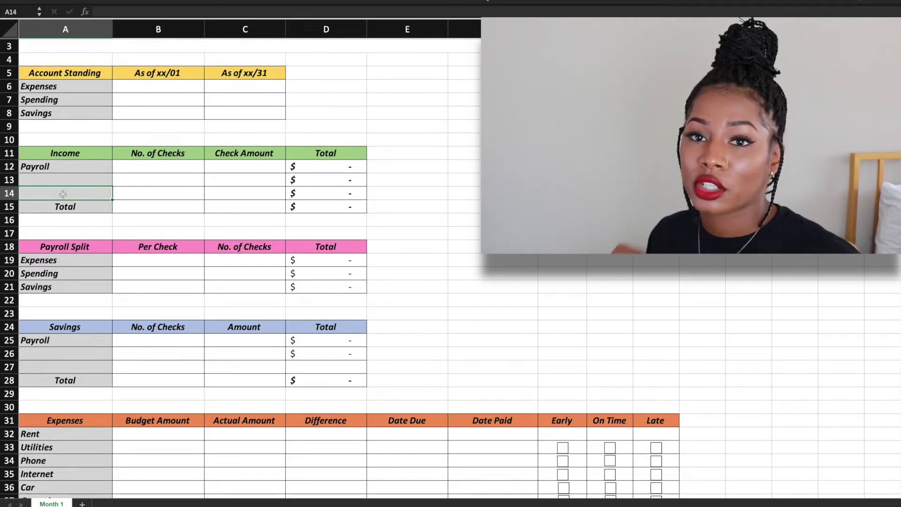
pyautogui.click(185, 172)
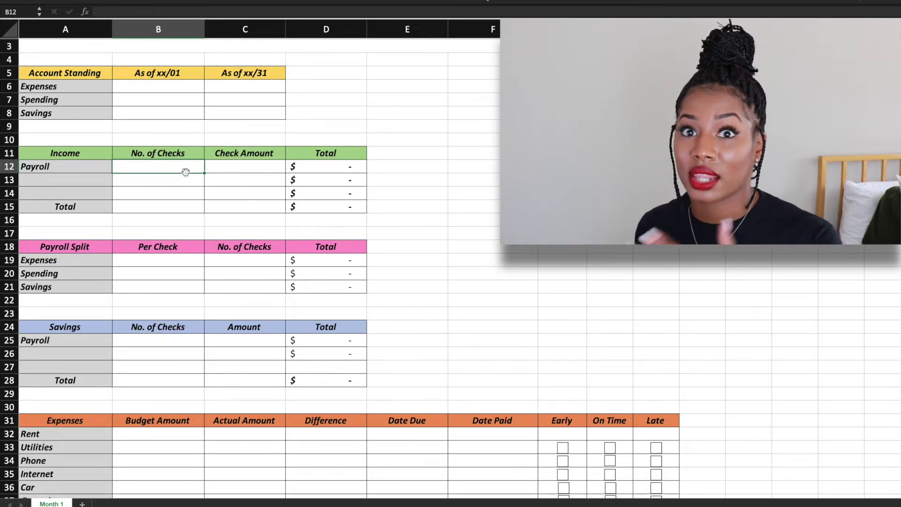
pyautogui.press('Return')
# Examine the Payroll Split table's Per Check and No. of Checks columns and the income sources in the Savings table.
pyautogui.scroll(-1, 171, 271)
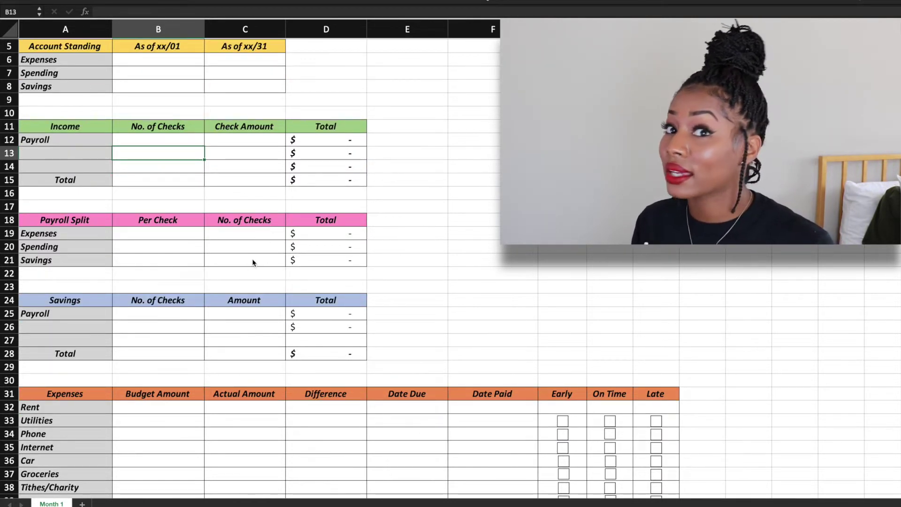
pyautogui.hscroll(2, 252, 258)
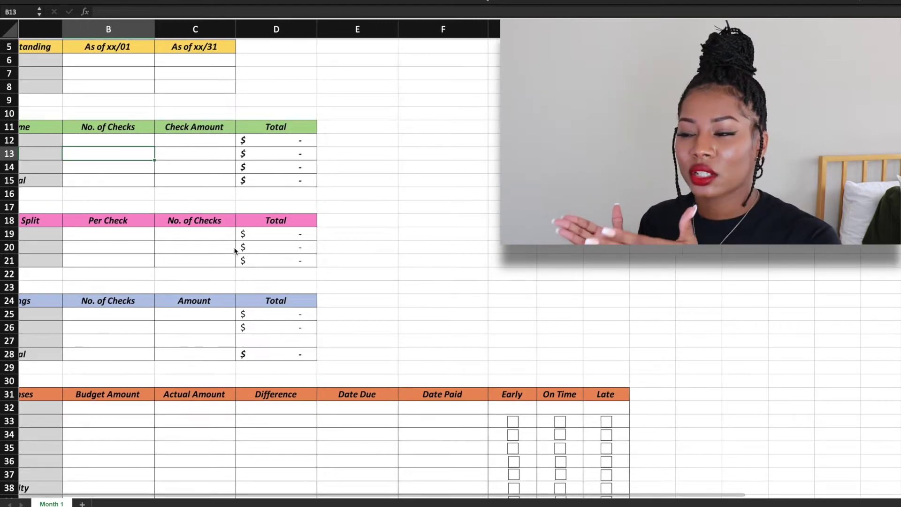
pyautogui.hscroll(-2, 217, 253)
pyautogui.click(160, 225)
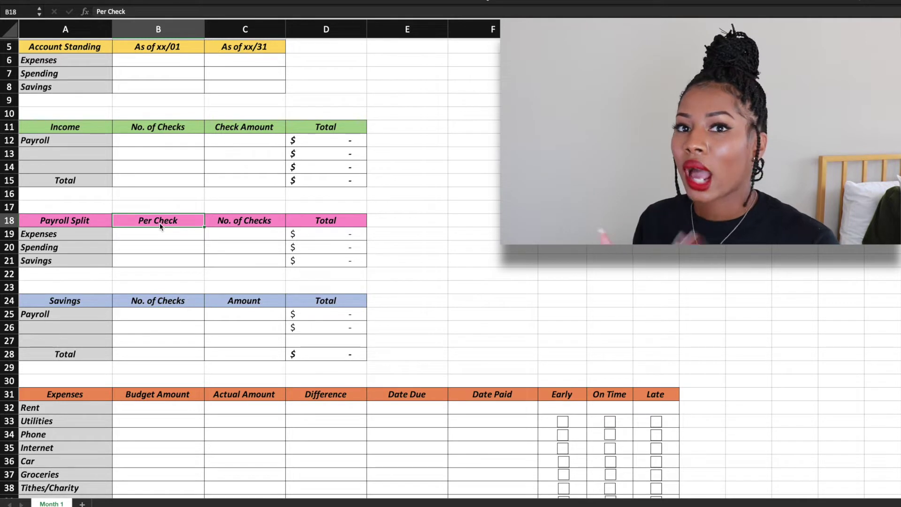
pyautogui.click(245, 220)
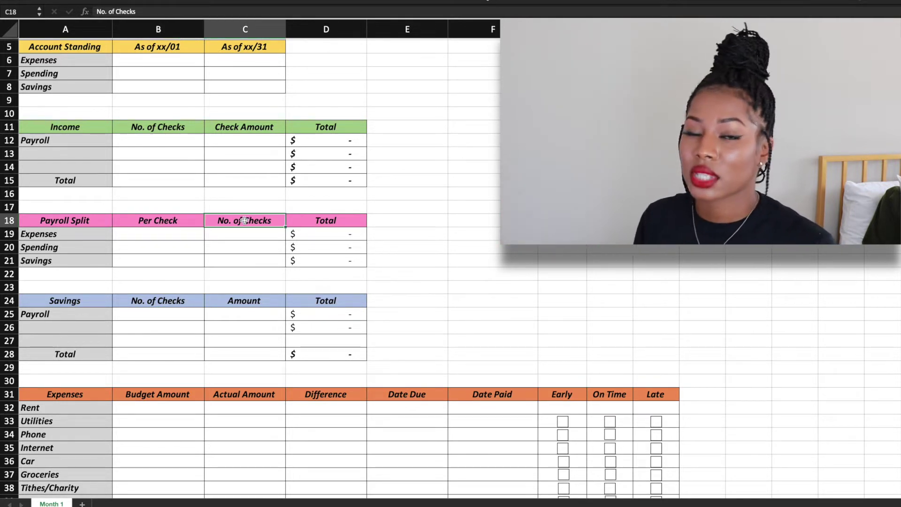
pyautogui.click(70, 301)
pyautogui.scroll(-2, 71, 285)
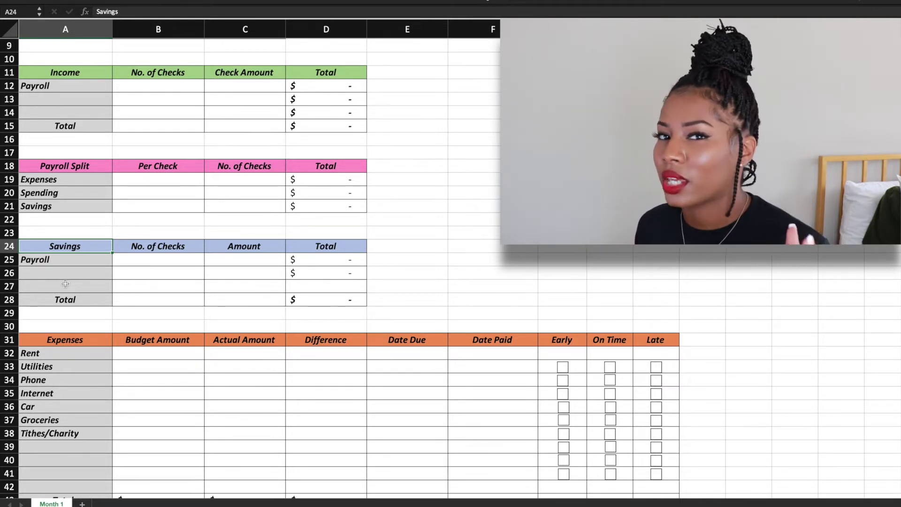
pyautogui.click(65, 284)
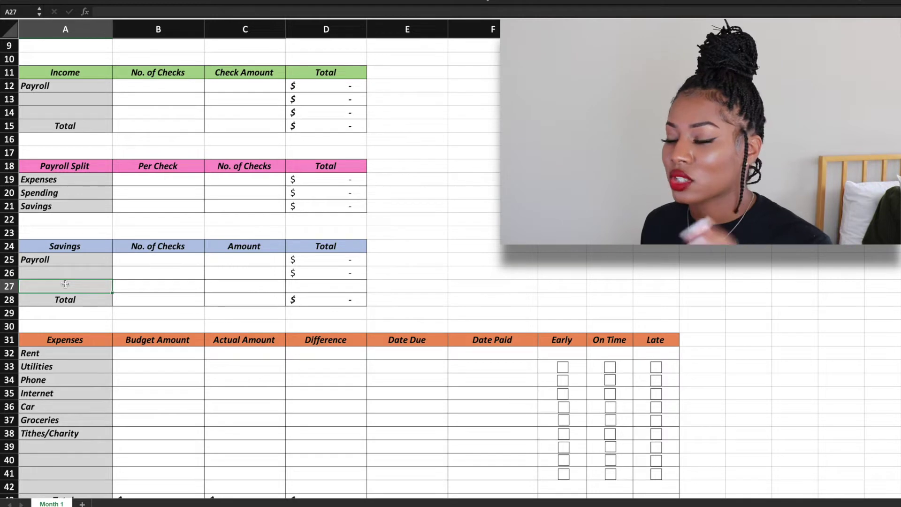
pyautogui.click(96, 244)
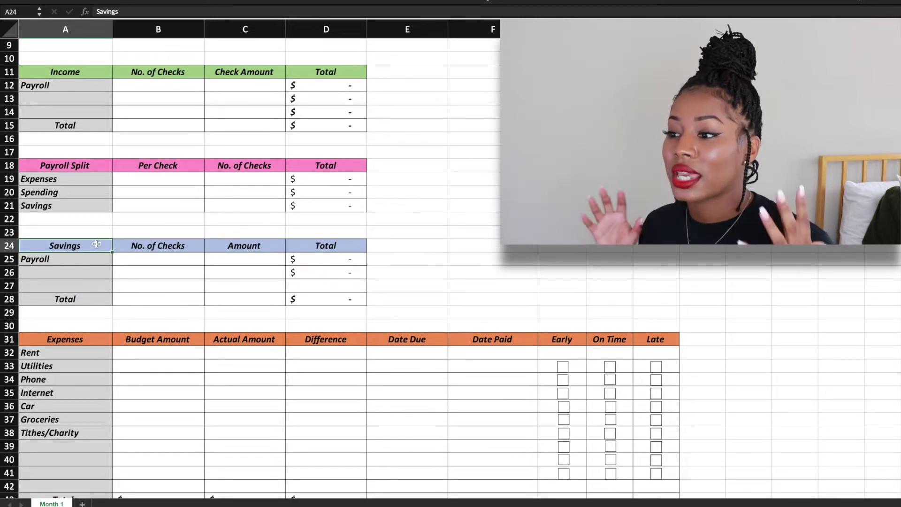
# Examine the Expenses table's columns, from Budget Amount and Actual Amount through Date Due, Date Paid and the Early payment column.
pyautogui.scroll(-3, 97, 244)
pyautogui.click(97, 244)
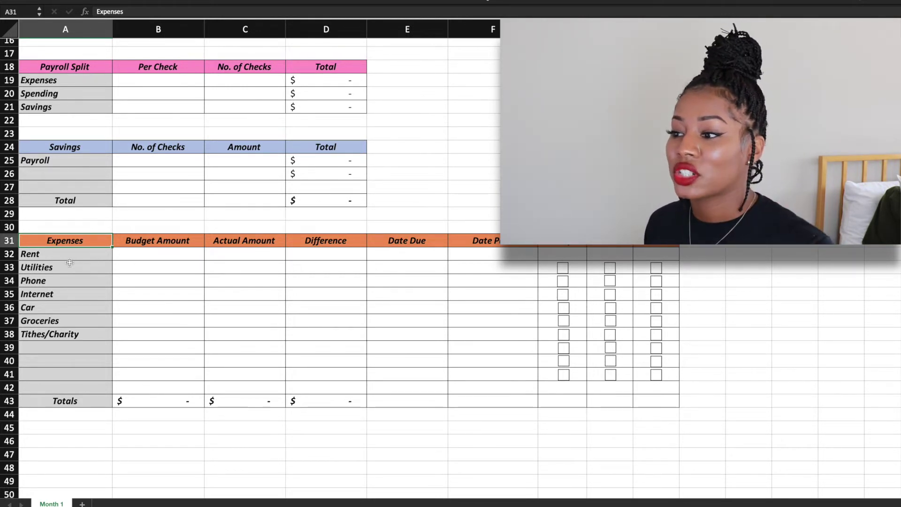
pyautogui.click(144, 244)
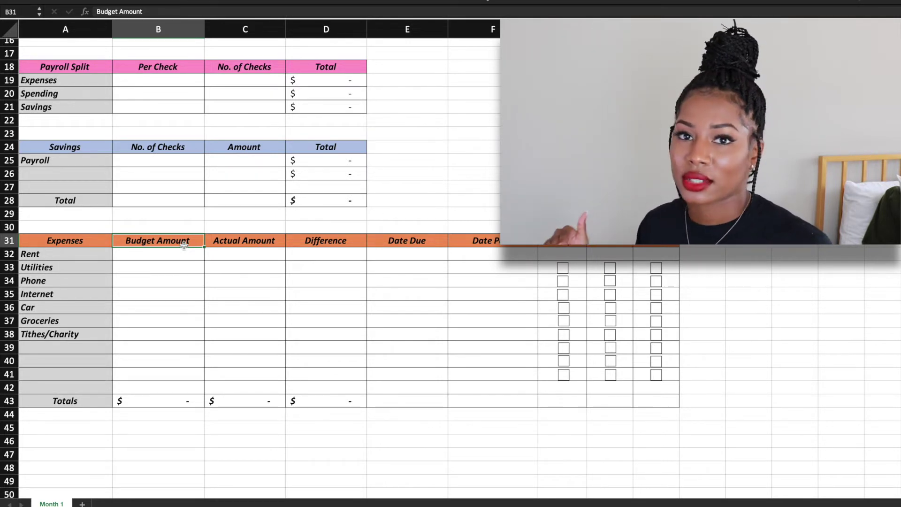
pyautogui.click(169, 252)
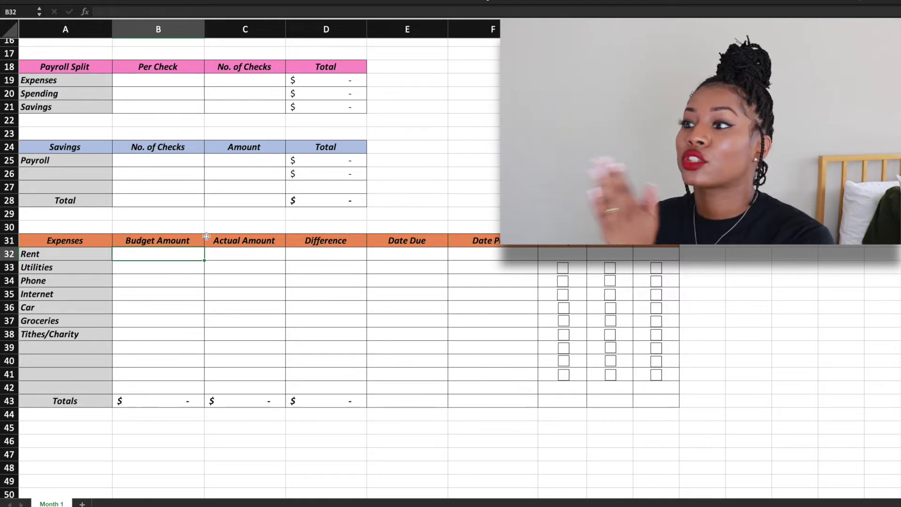
pyautogui.click(236, 244)
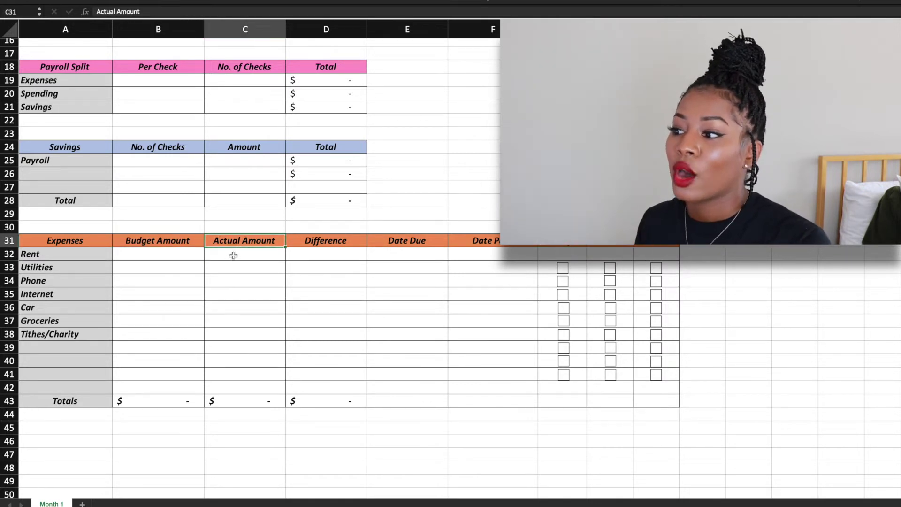
pyautogui.click(234, 255)
pyautogui.scroll(1, 230, 254)
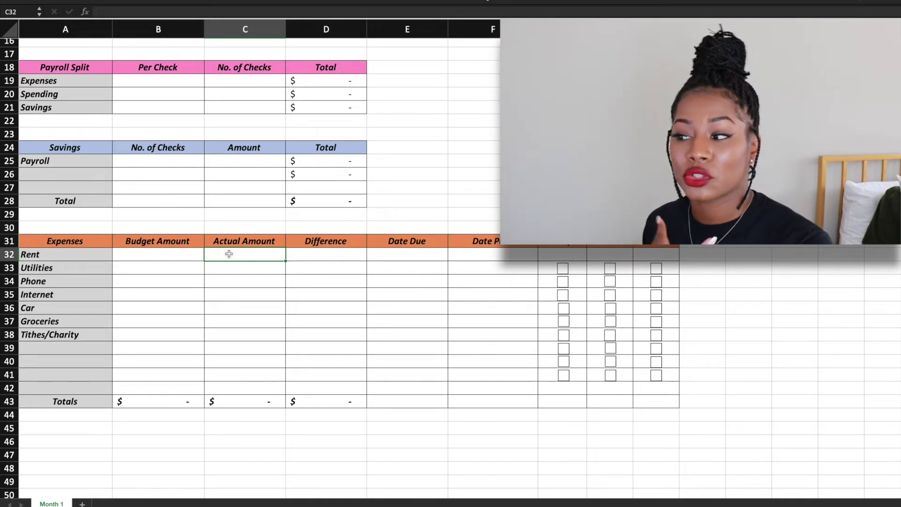
pyautogui.click(419, 253)
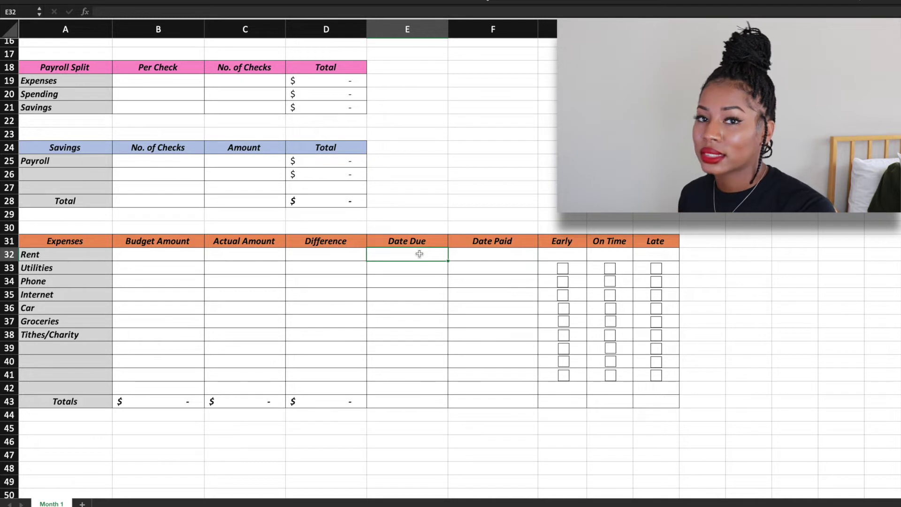
pyautogui.click(489, 254)
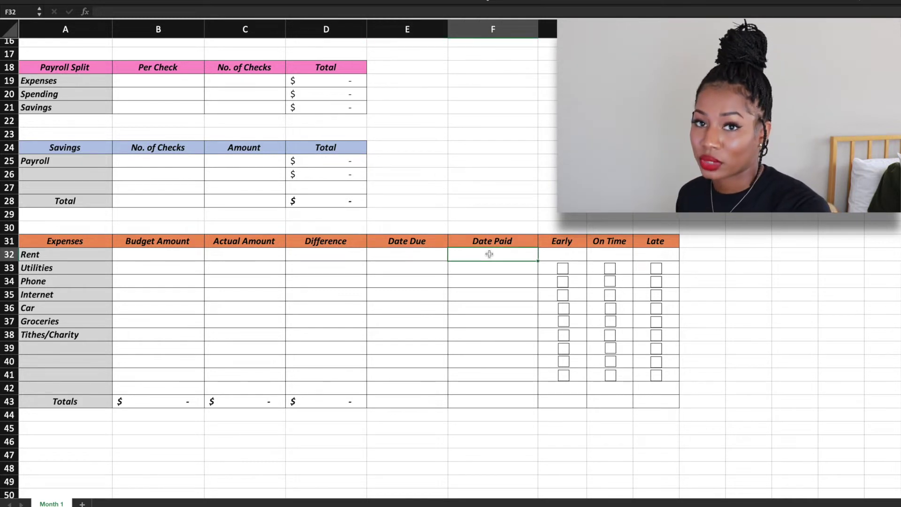
pyautogui.click(424, 254)
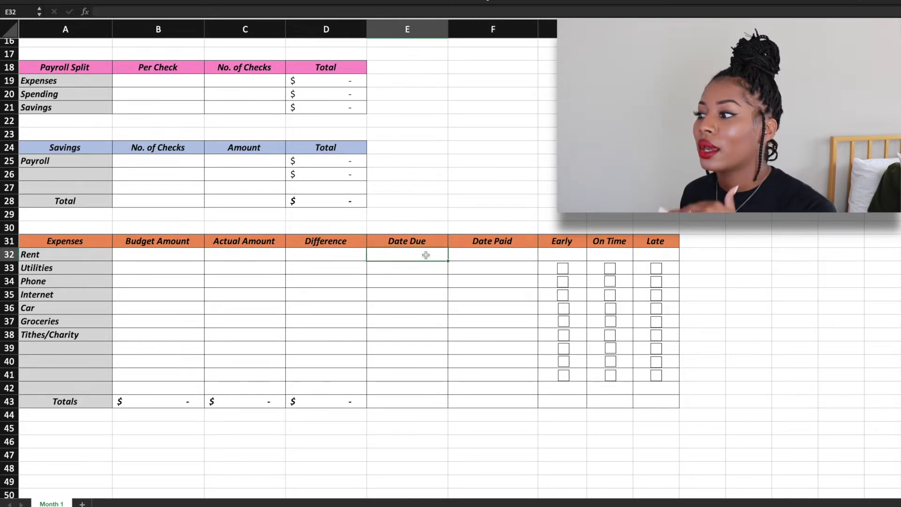
pyautogui.click(477, 256)
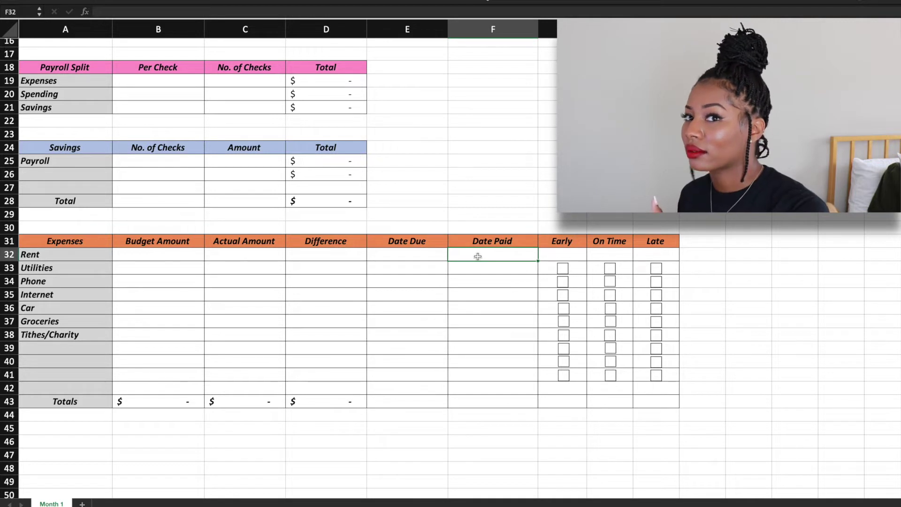
pyautogui.click(563, 256)
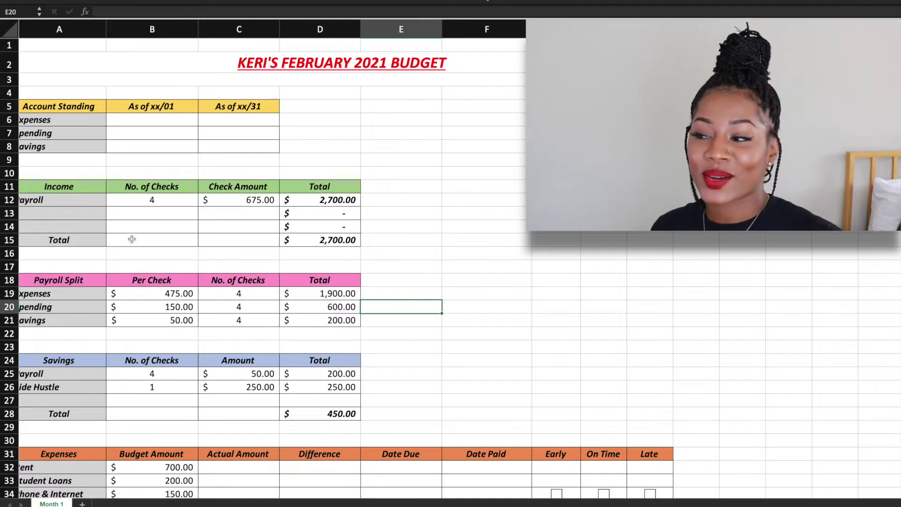
# Look over the filled-in February 2021 budget, starting with its title, the Account Standing table and the Income table.
pyautogui.hscroll(-1, 141, 239)
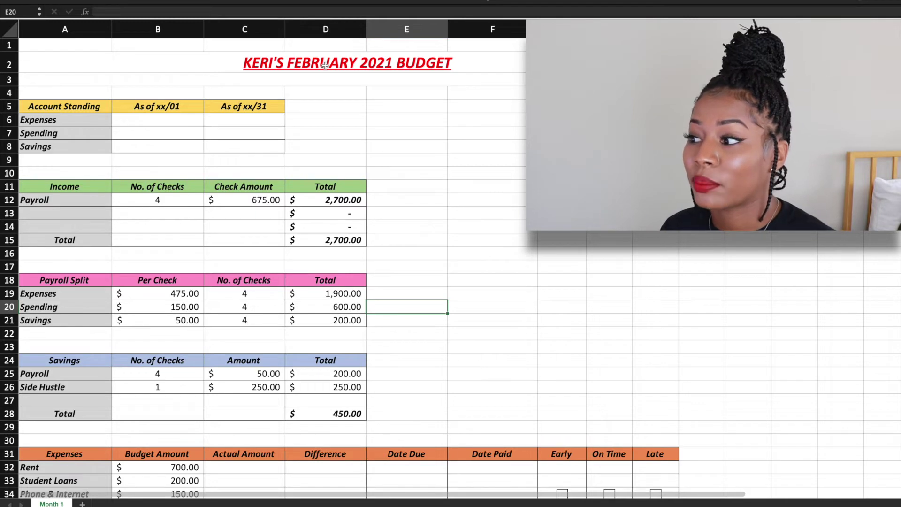
pyautogui.scroll(-2, 307, 146)
pyautogui.scroll(2, 309, 146)
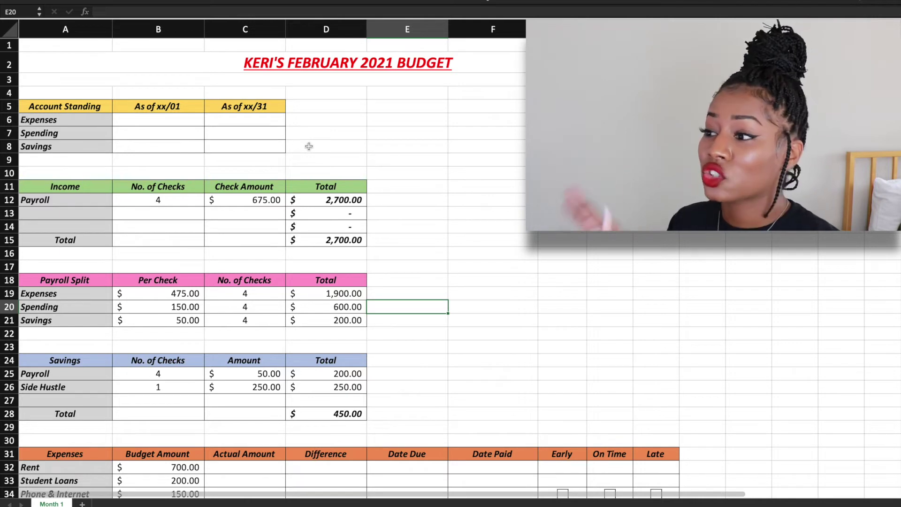
pyautogui.click(47, 106)
pyautogui.click(56, 186)
pyautogui.scroll(-1, 248, 164)
pyautogui.hscroll(-1, 247, 165)
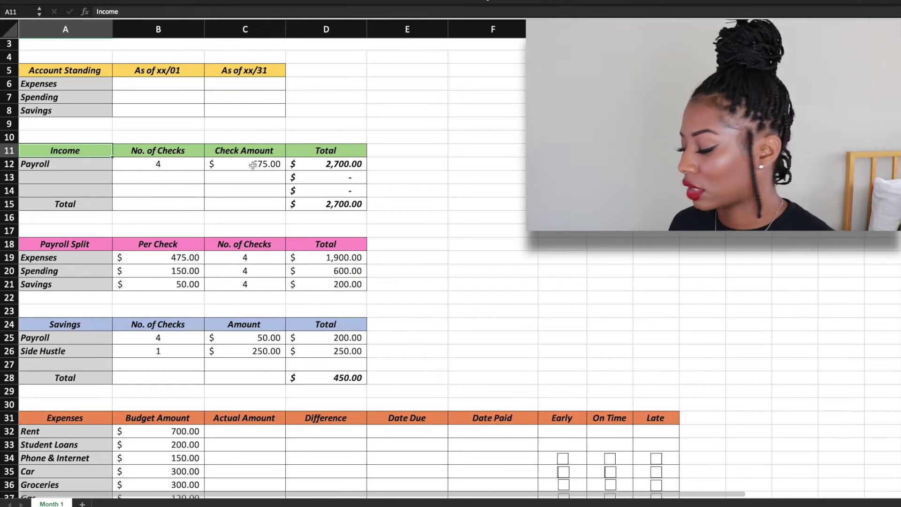
# Clear the Payroll check amount in the Income table and re-enter it as 675.
pyautogui.click(252, 167)
pyautogui.press('Delete')
pyautogui.hscroll(1, 252, 165)
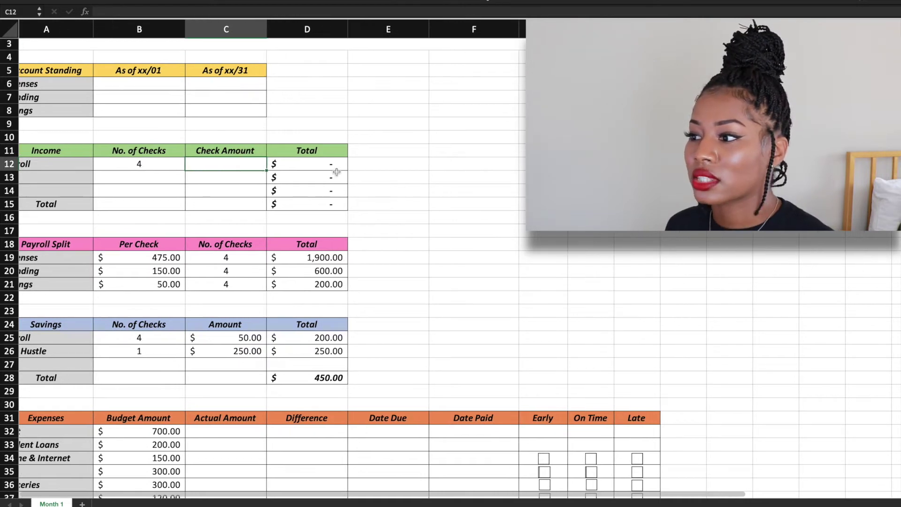
pyautogui.hscroll(-1, 220, 162)
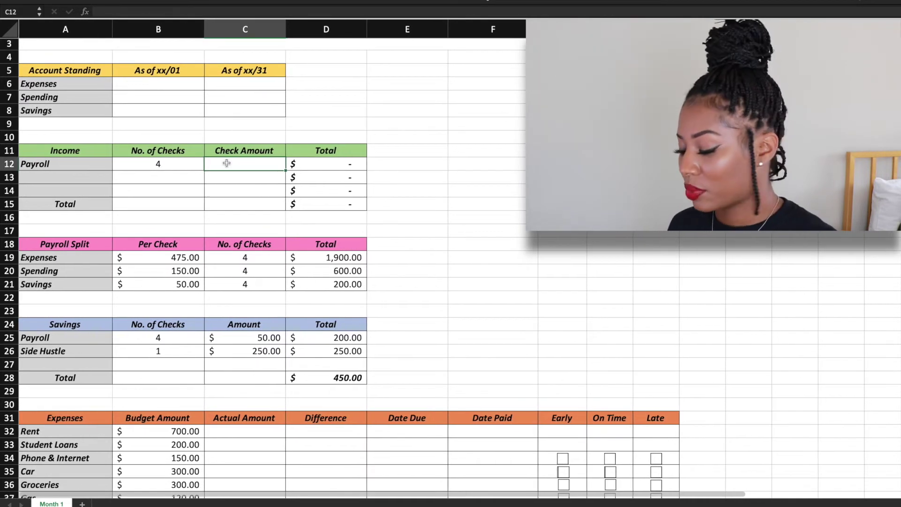
pyautogui.write('672')
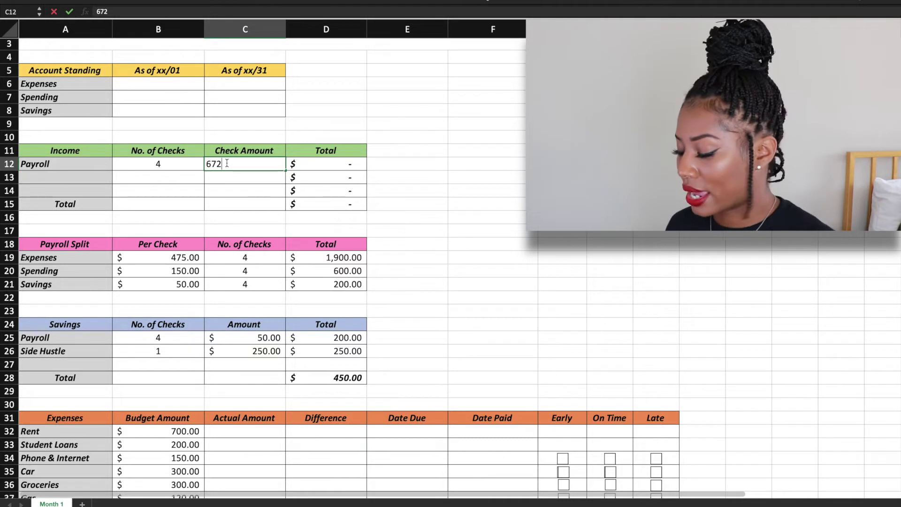
pyautogui.press('BackSpace')
pyautogui.write('5')
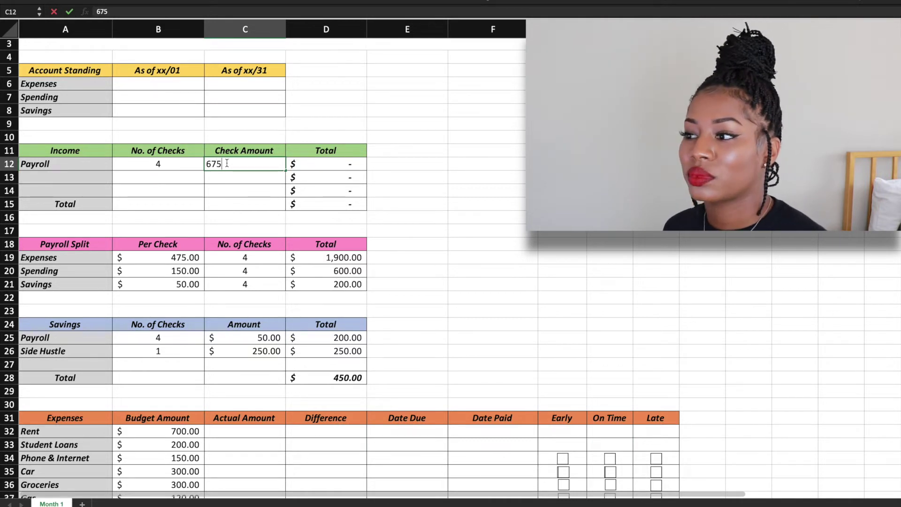
pyautogui.click(245, 135)
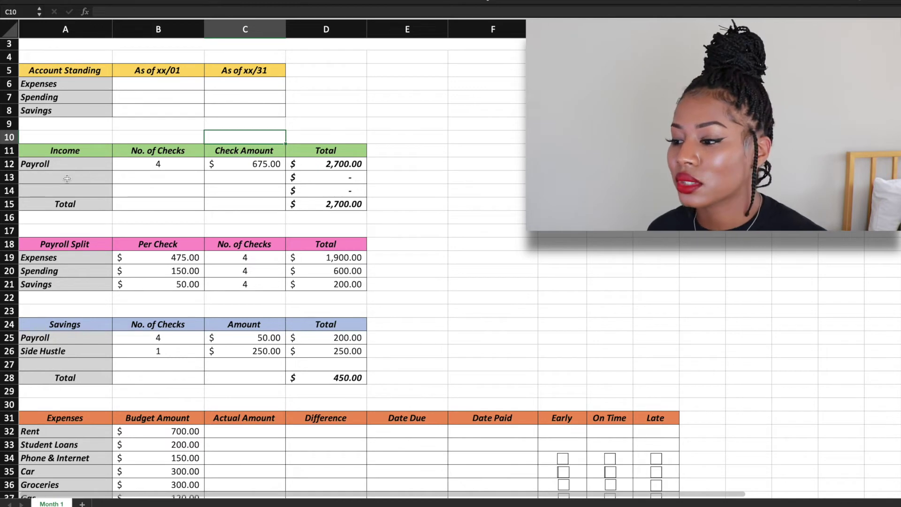
# Inspect the Savings row's total in the Payroll Split table and view the Savings and Expenses tables below it.
pyautogui.click(326, 284)
pyautogui.scroll(1, 182, 286)
pyautogui.scroll(-5, 182, 287)
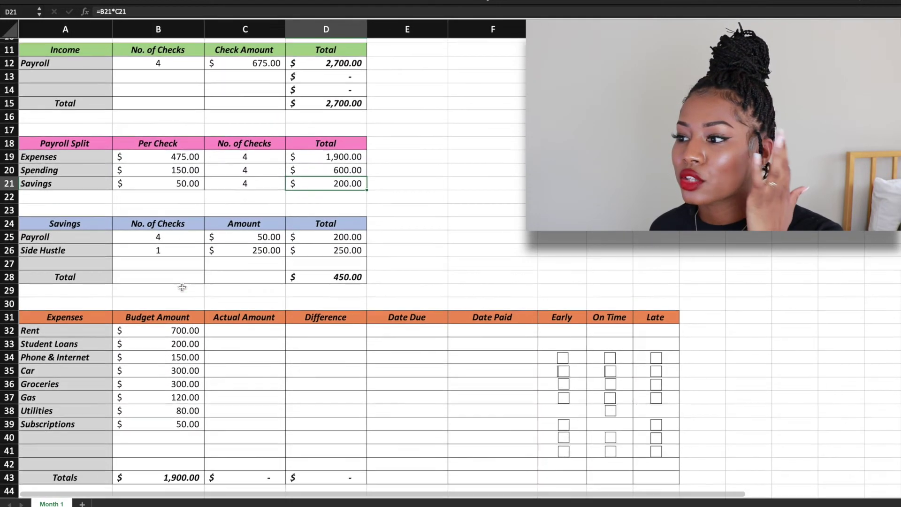
# Look over the Expenses table's budgeted items and compare them with the Payroll Split and Savings tables above.
pyautogui.scroll(-1, 182, 287)
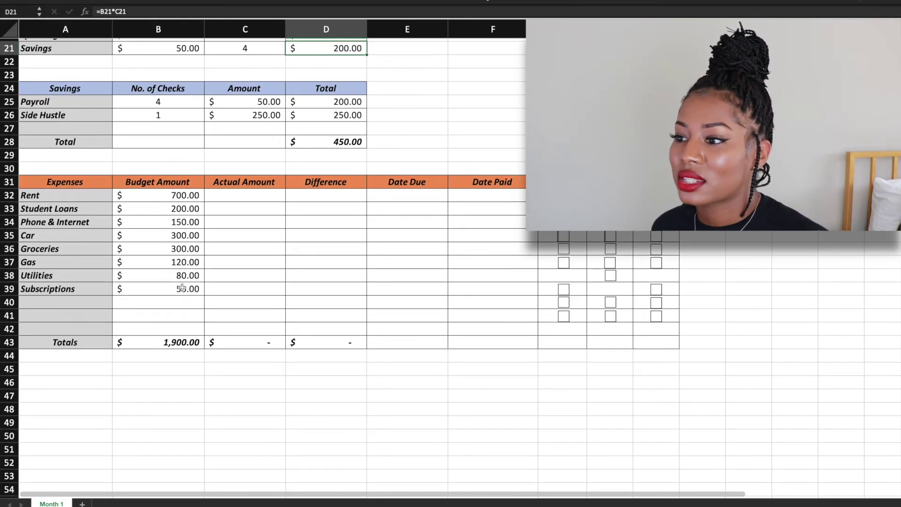
pyautogui.click(64, 184)
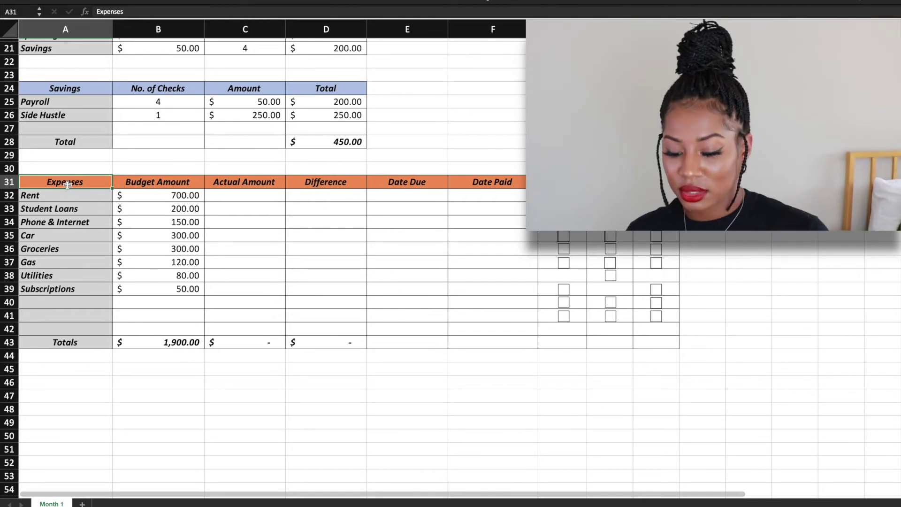
pyautogui.click(177, 355)
pyautogui.scroll(4, 177, 343)
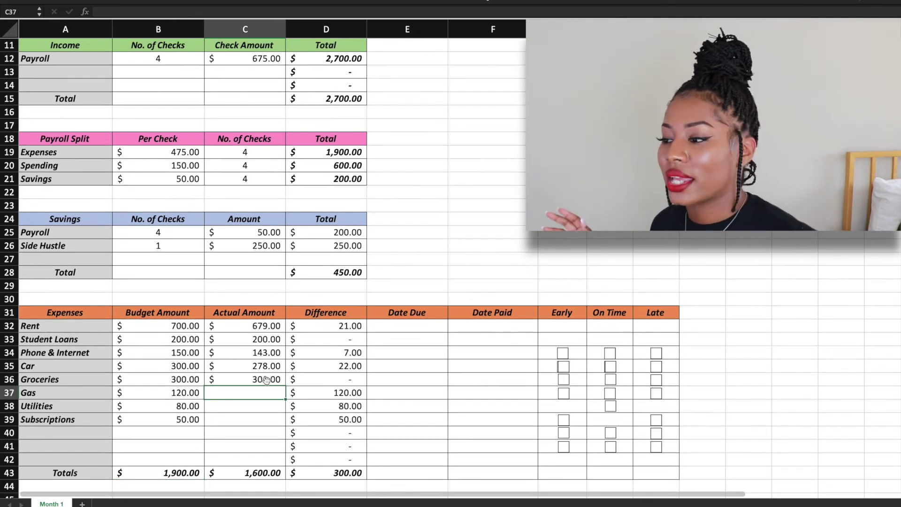
# Enter the actual amounts in the Expenses table: 120 for Gas, 67 for Utilities and 47 for Subscriptions.
pyautogui.write('120')
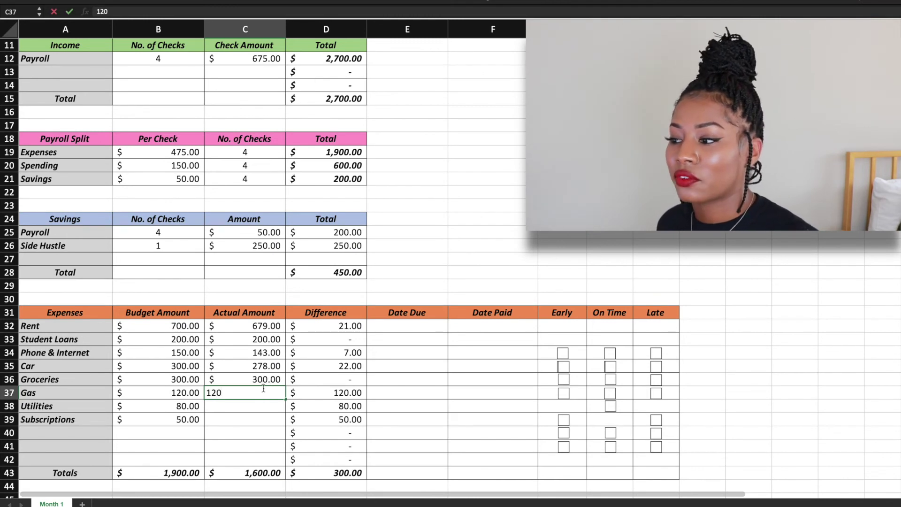
pyautogui.click(262, 405)
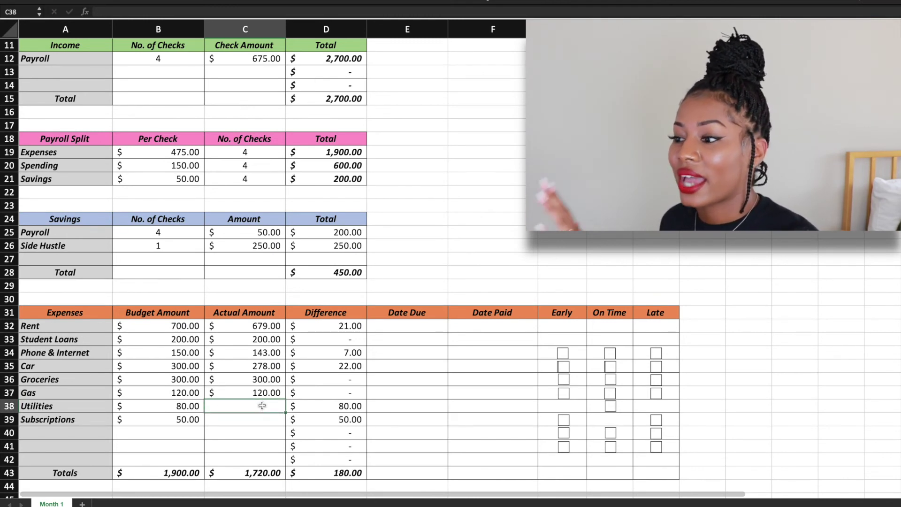
pyautogui.write('67')
pyautogui.click(259, 419)
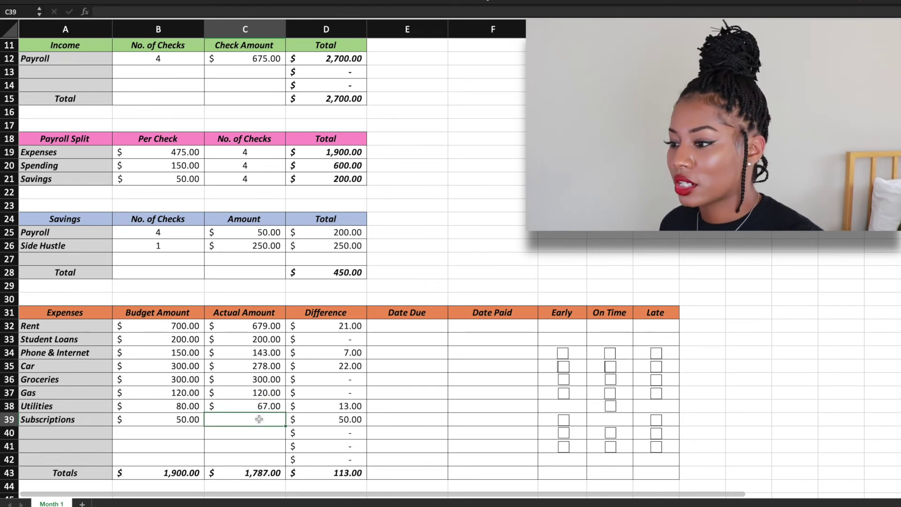
pyautogui.write('47')
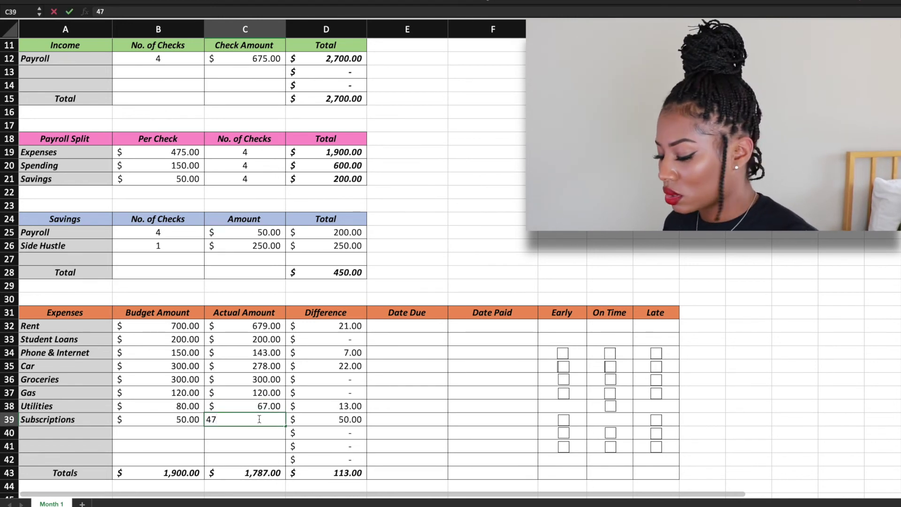
pyautogui.click(404, 459)
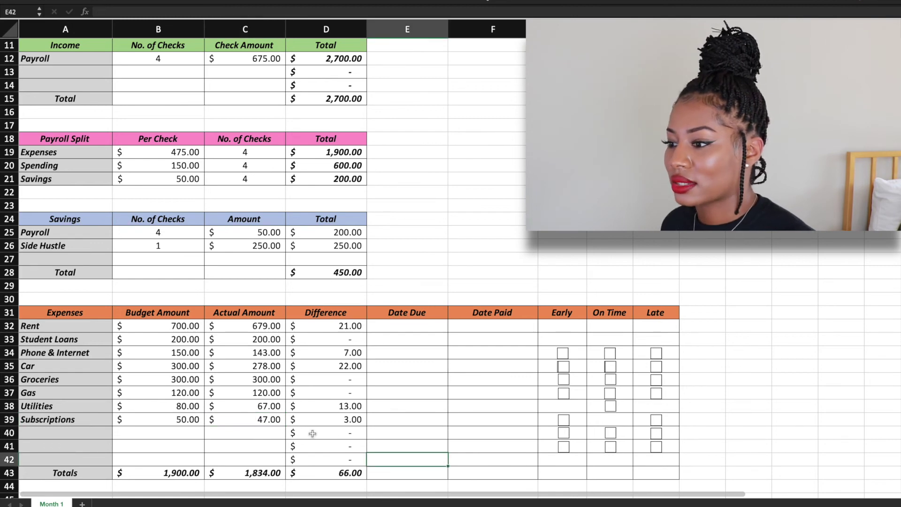
# Inspect the total of the Difference column in the Expenses table's Totals row.
pyautogui.scroll(-3, 313, 435)
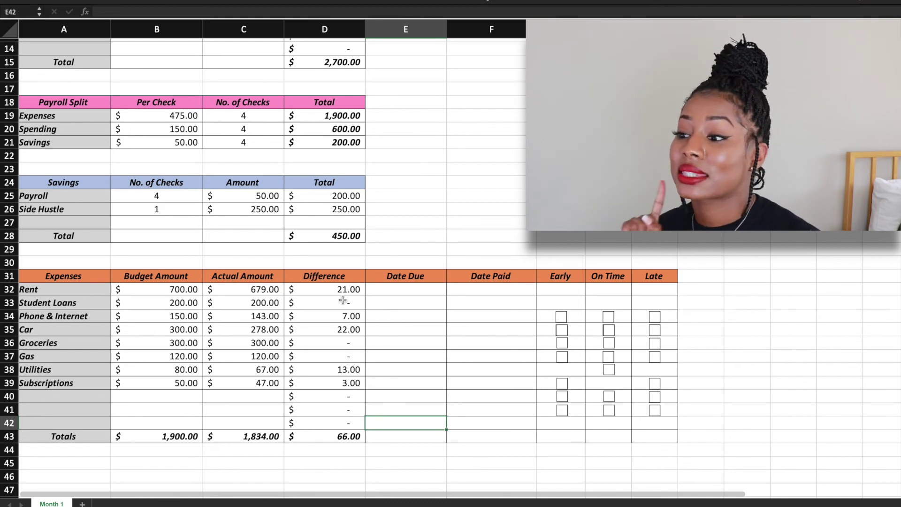
pyautogui.click(336, 433)
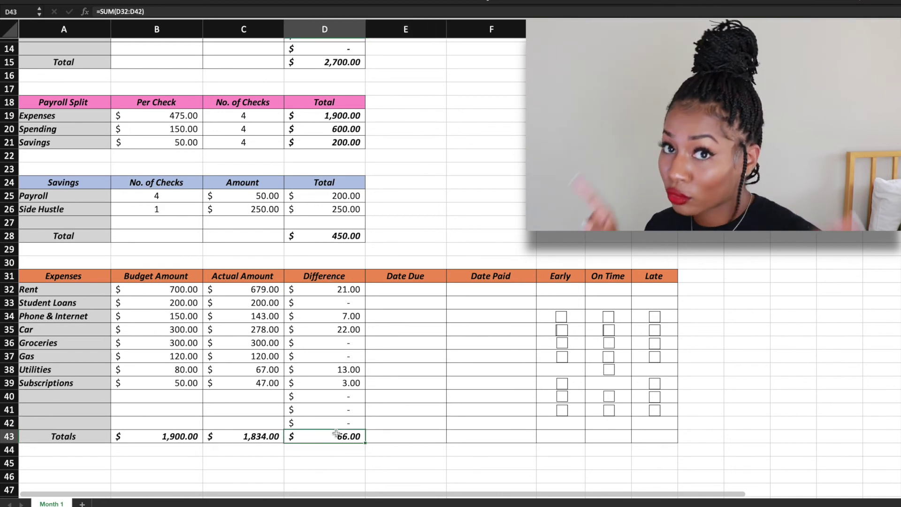